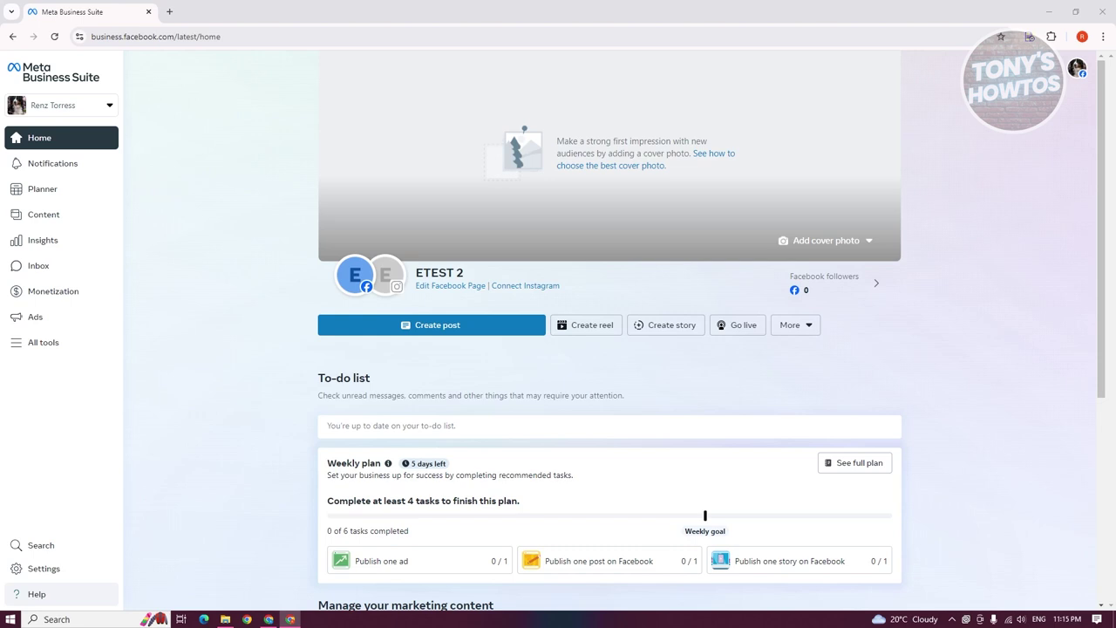
# - Start a new business portfolio and name it 'Renzis Project'
pyautogui.click(111, 105)
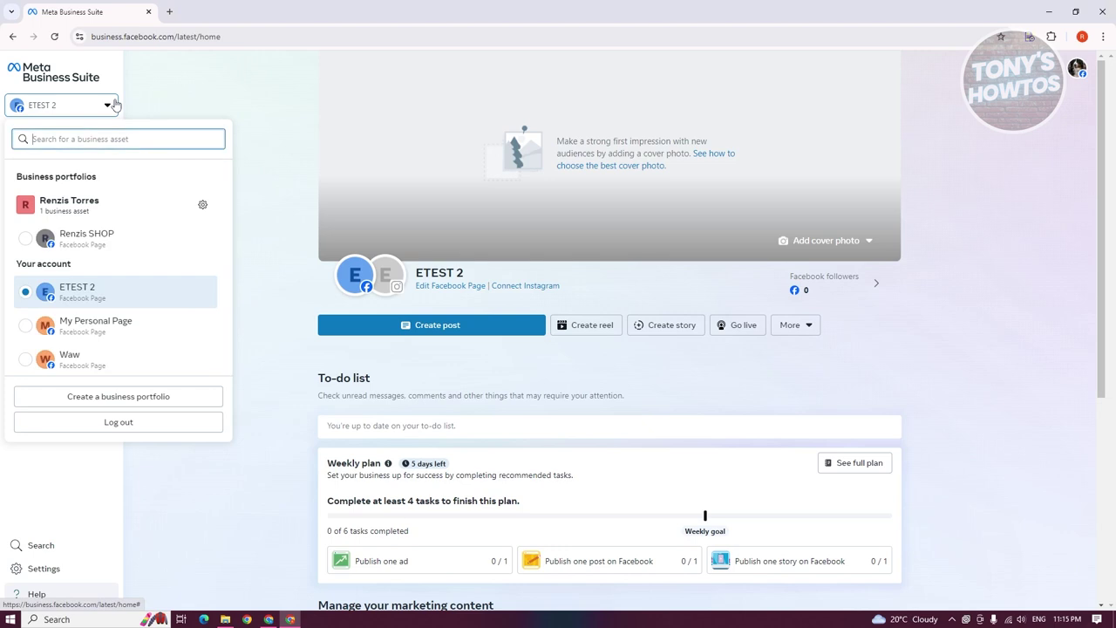
pyautogui.click(179, 403)
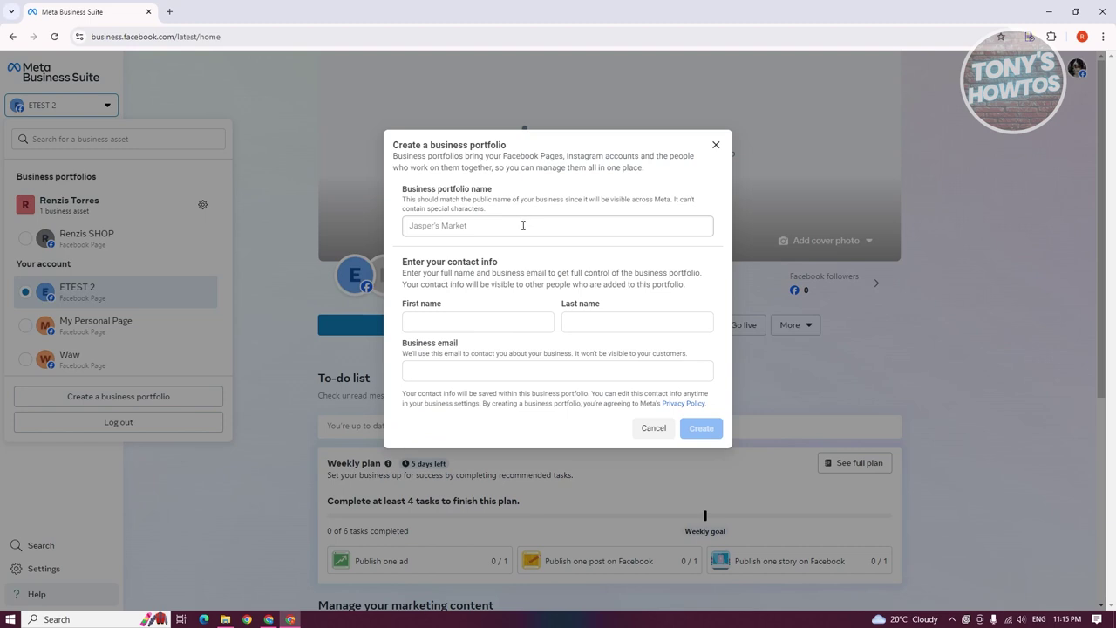
pyautogui.click(523, 226)
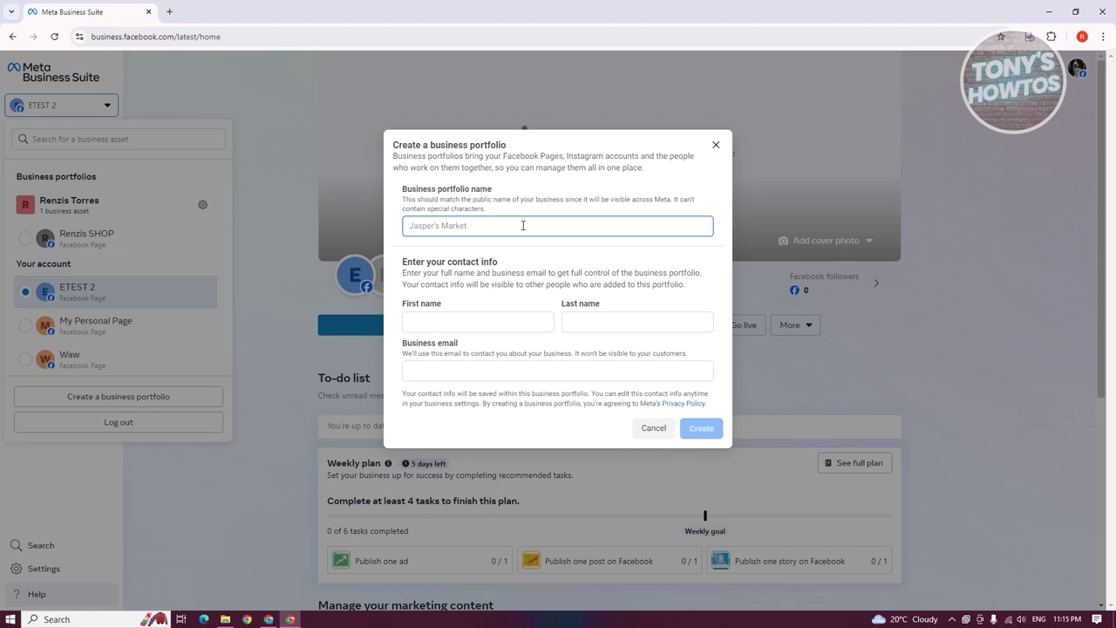
pyautogui.write('Renzis Project')
# - Fill in the owner's first name, last name and business email, then create the portfolio
pyautogui.click(498, 321)
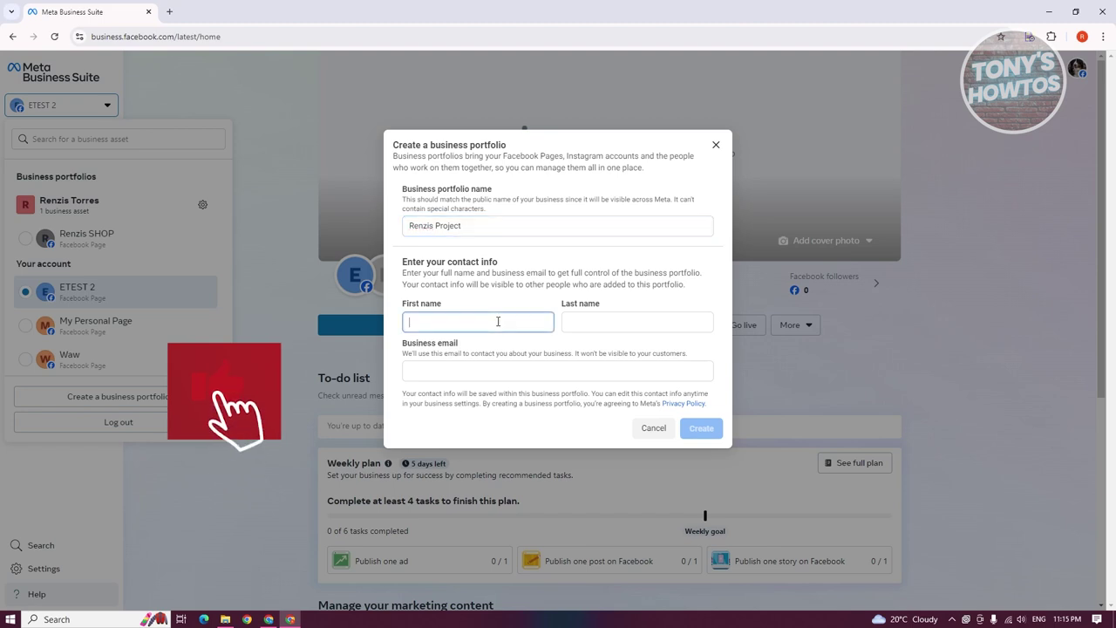
pyautogui.click(601, 322)
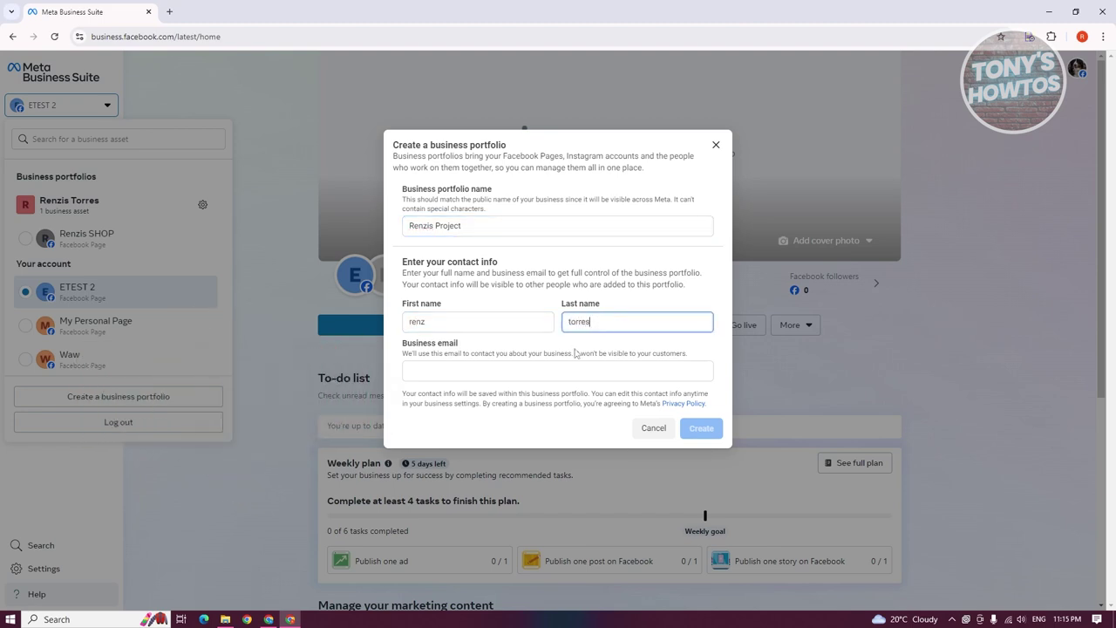
pyautogui.click(580, 368)
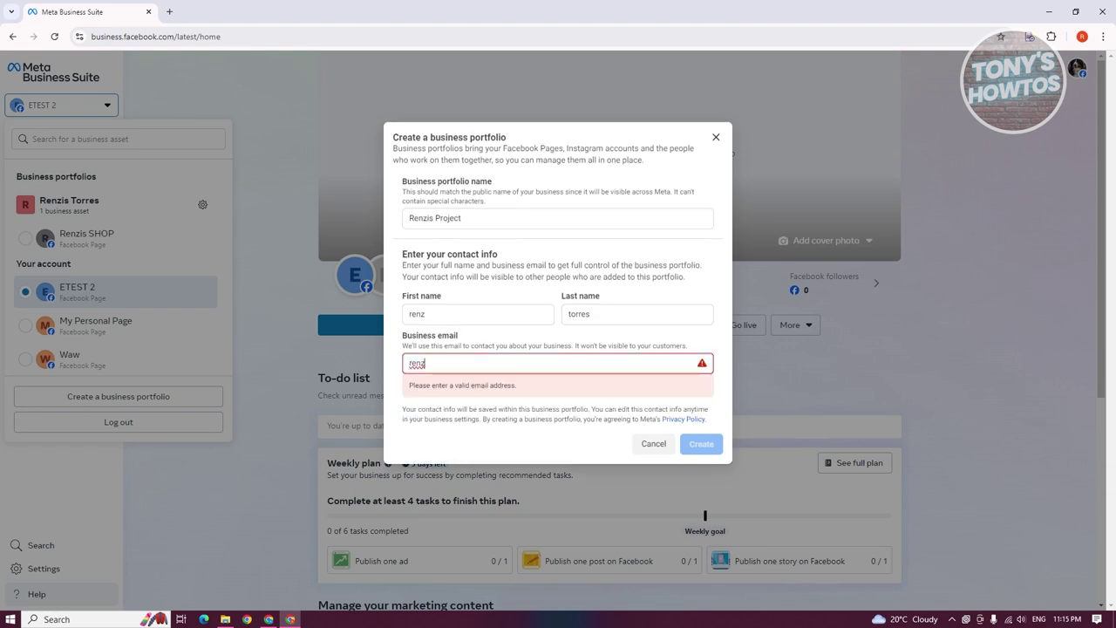
pyautogui.click(704, 428)
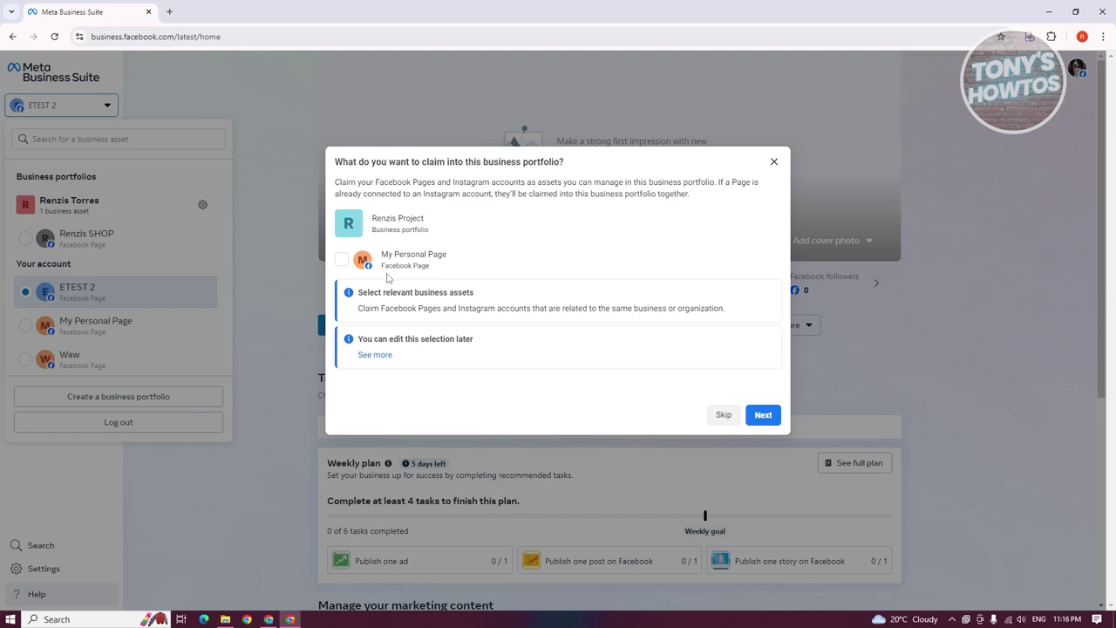
# - Claim My Personal Page, skip adding people, and confirm the Renzis Project portfolio
pyautogui.click(341, 260)
pyautogui.click(764, 415)
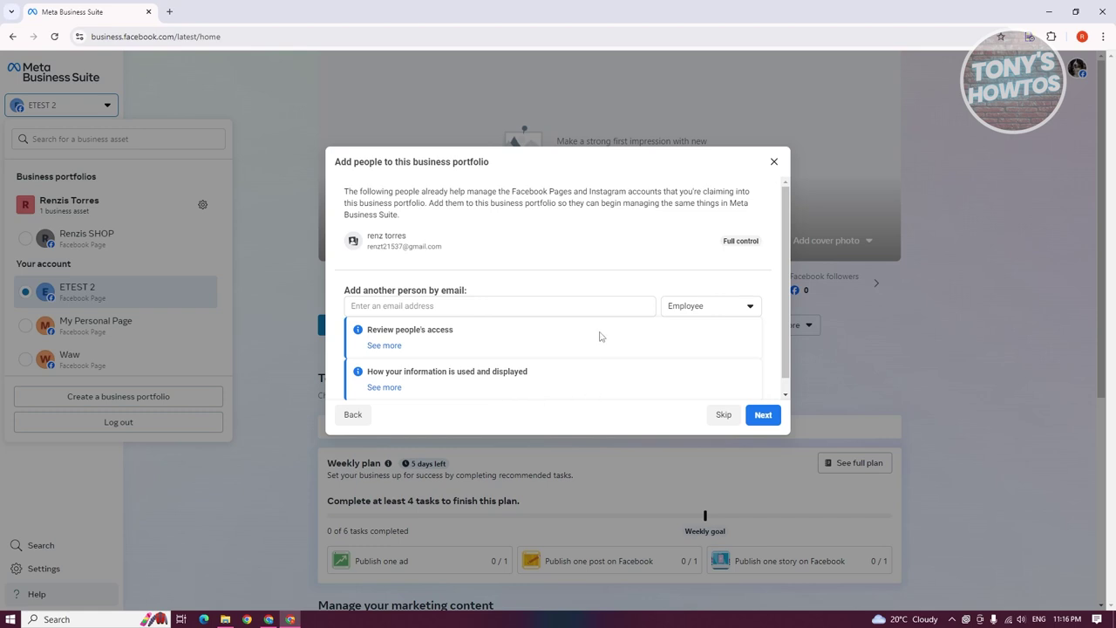
pyautogui.click(735, 422)
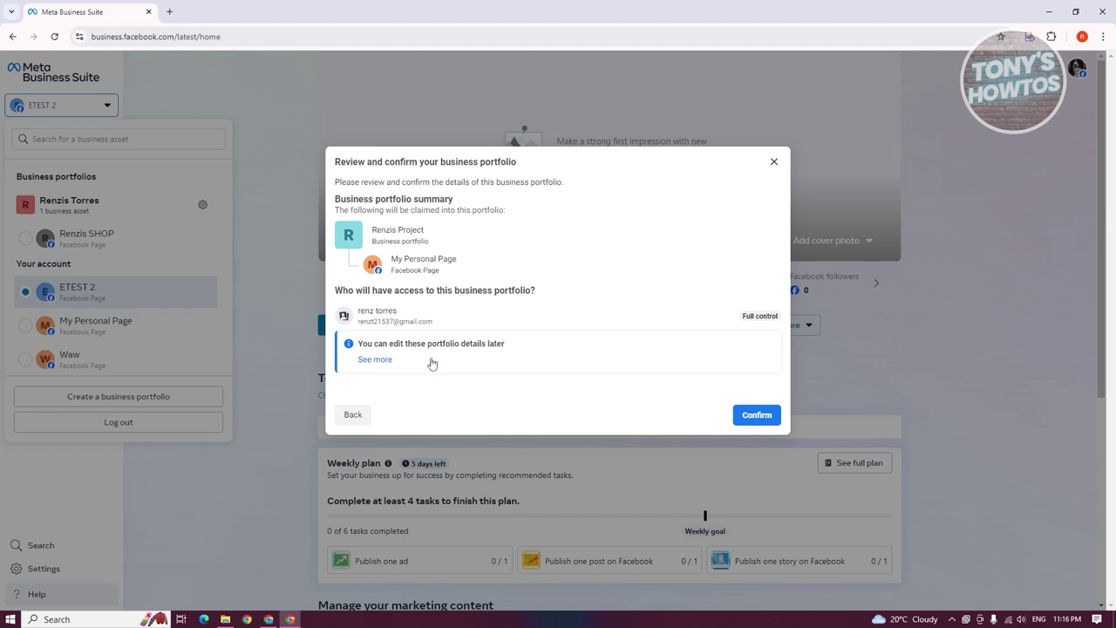
pyautogui.click(757, 415)
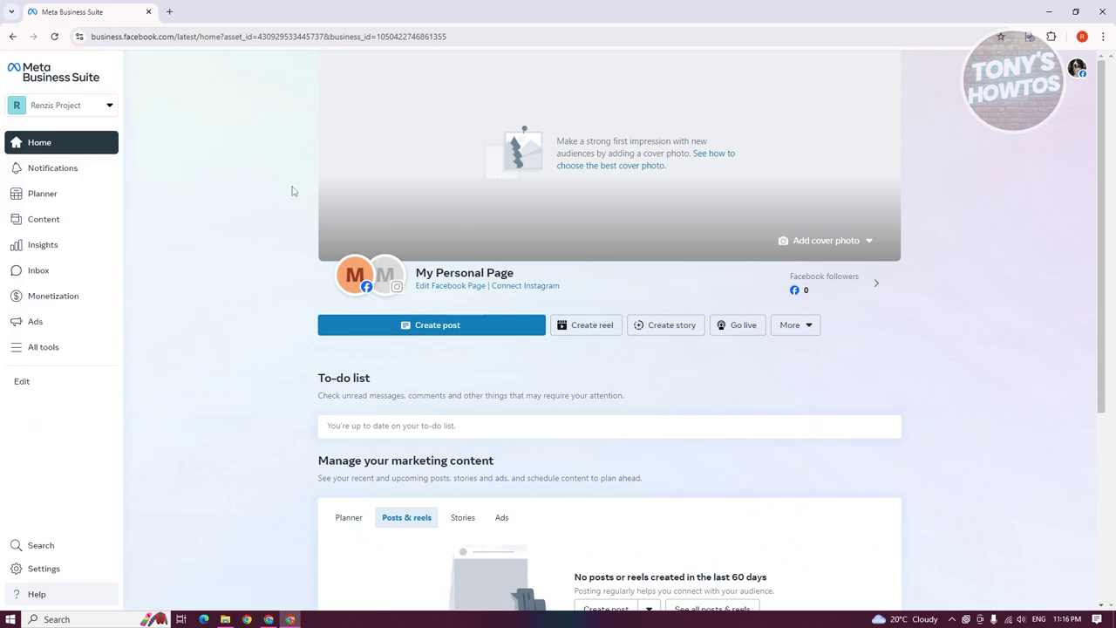
# - Keep My Personal Page as the active asset and open the Renzis Project portfolio Settings
pyautogui.click(102, 106)
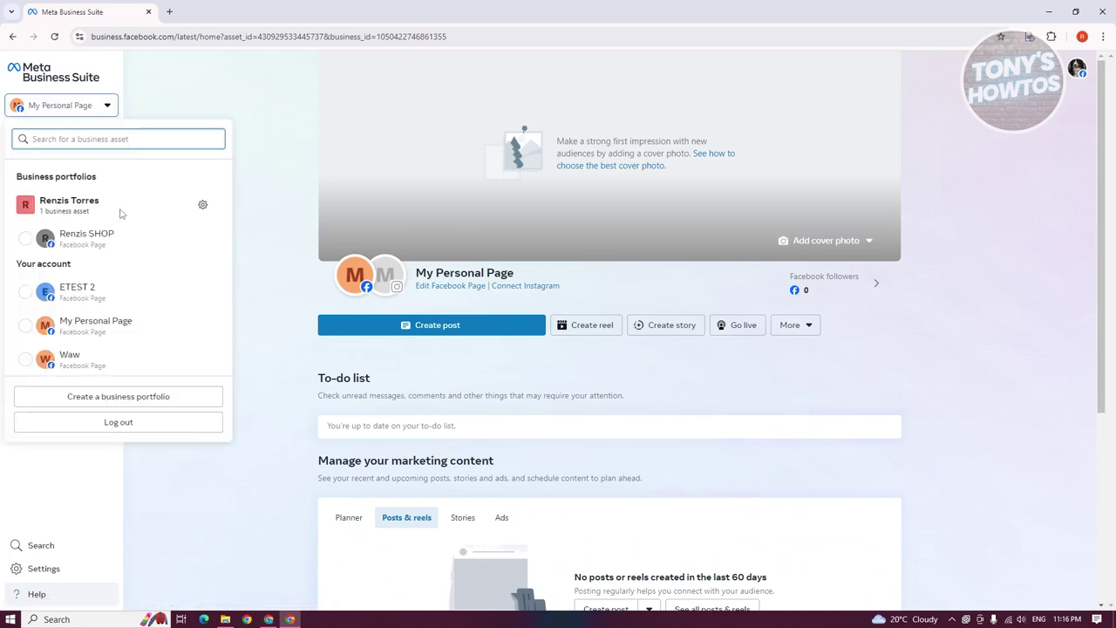
pyautogui.click(231, 94)
pyautogui.click(98, 111)
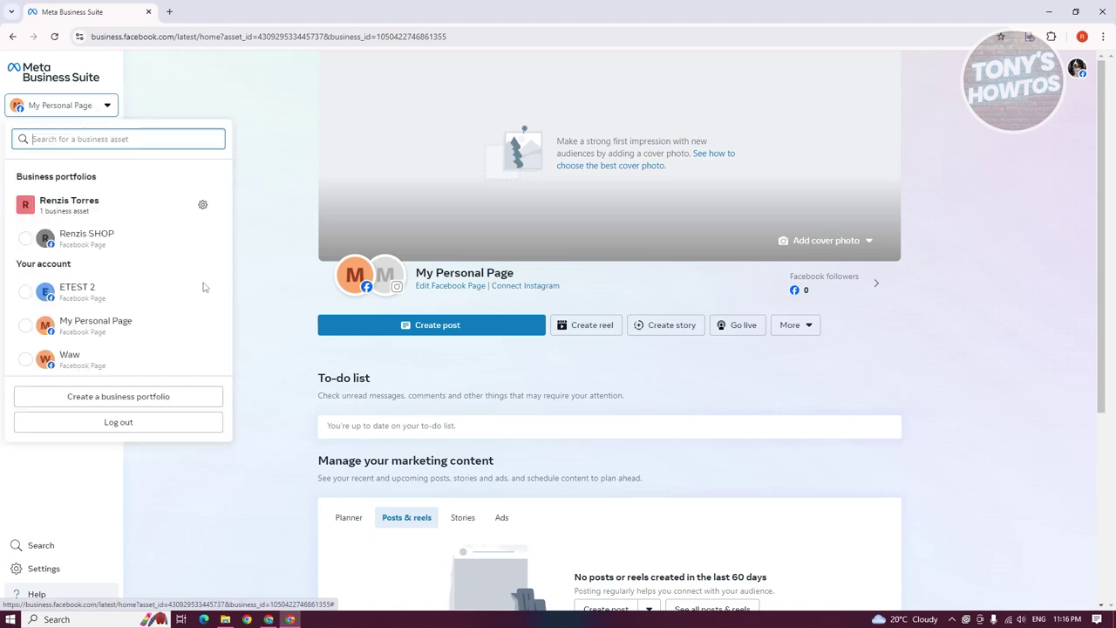
pyautogui.click(39, 331)
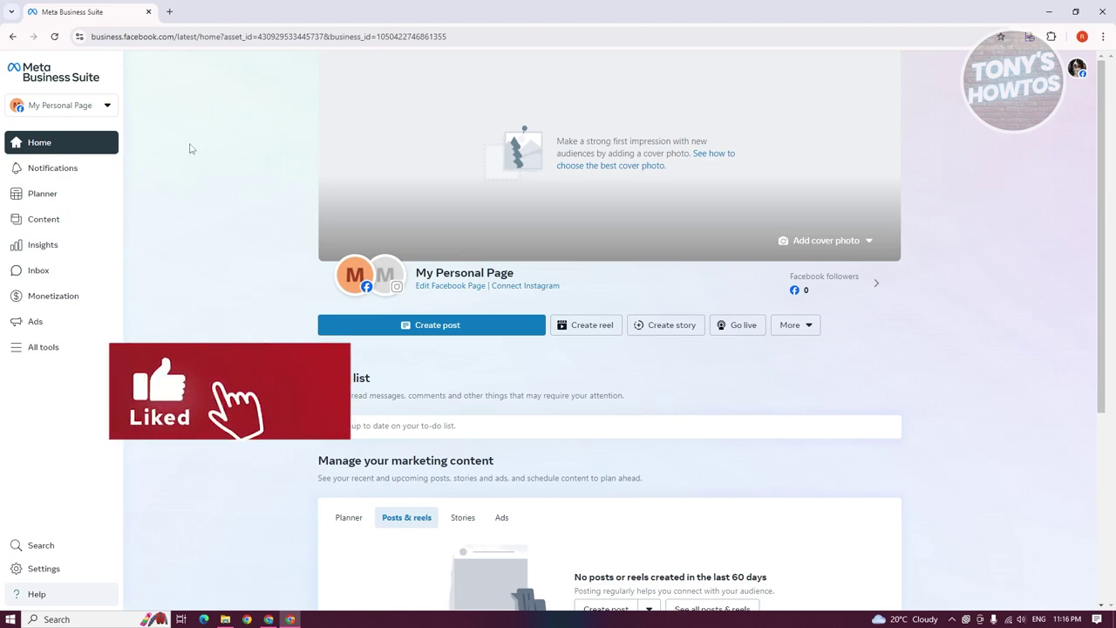
pyautogui.click(64, 578)
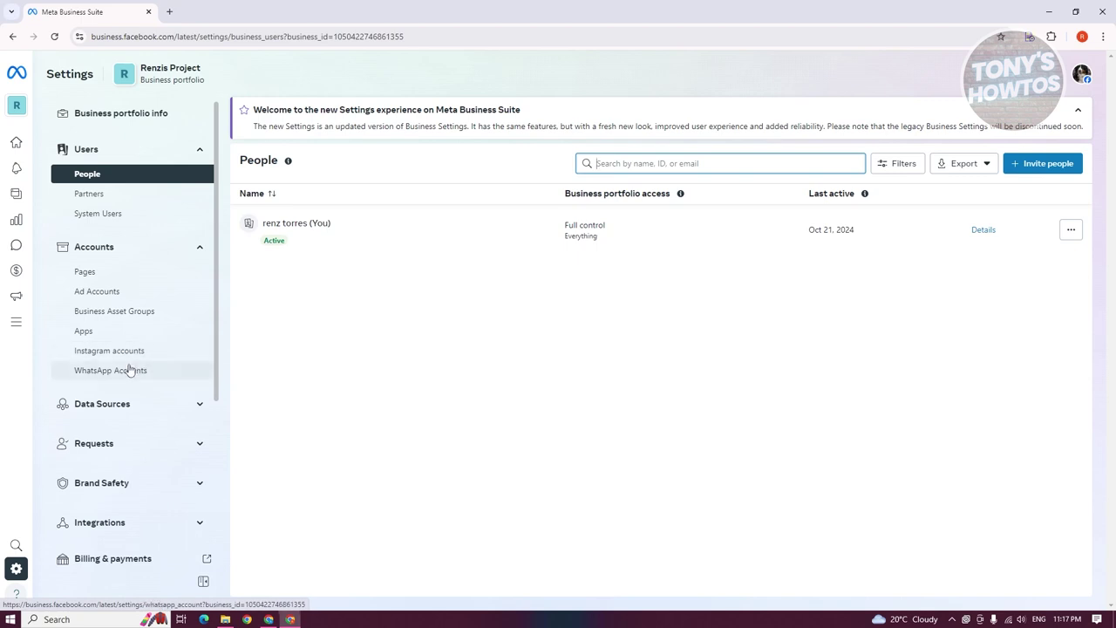
# - Go to the portfolio's Ad accounts page and start adding an ad account
pyautogui.moveTo(212, 69); pyautogui.dragTo(138, 75)
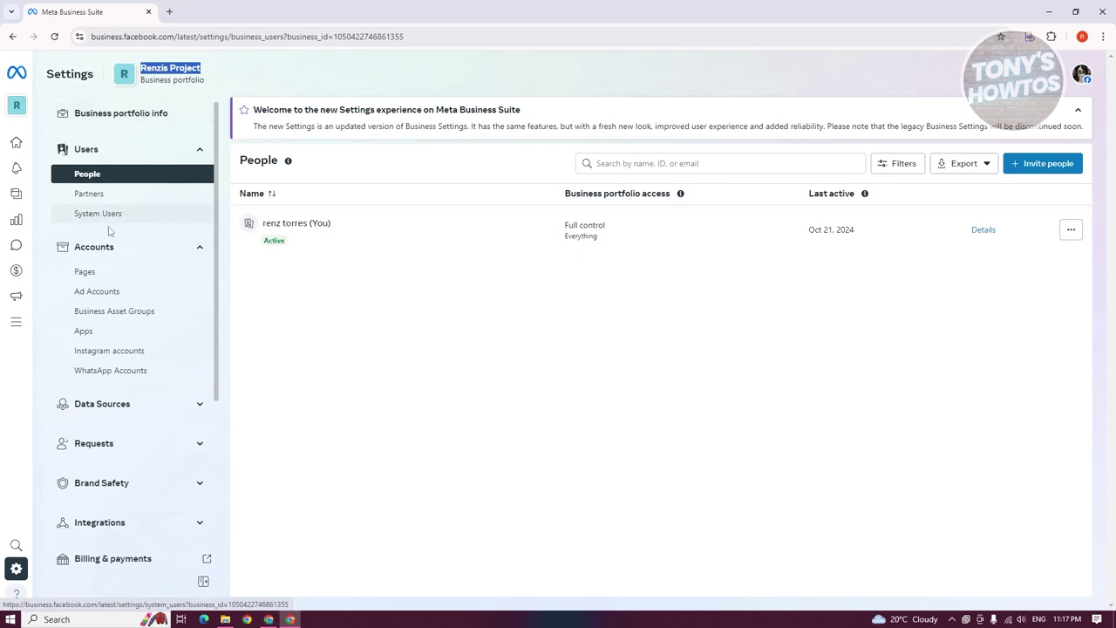
pyautogui.click(96, 291)
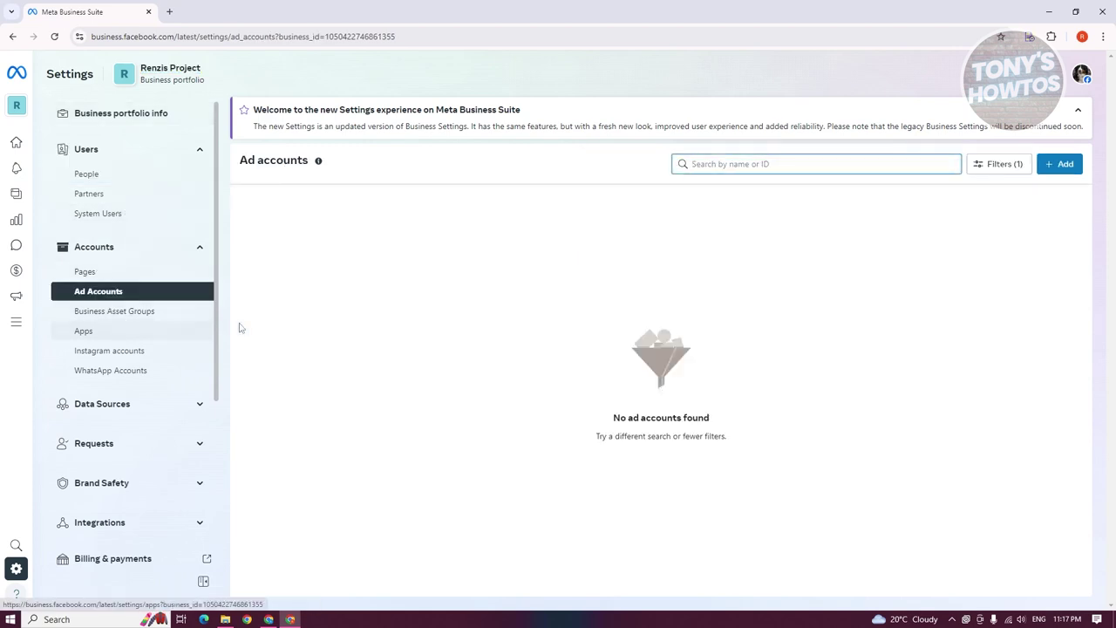
pyautogui.click(1059, 165)
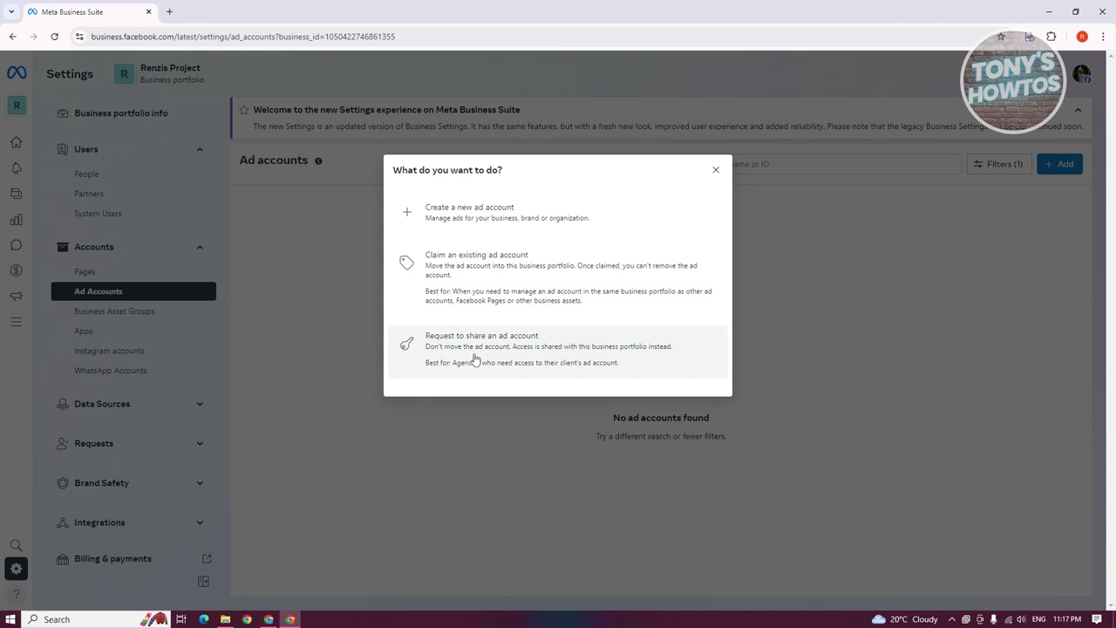
# - Create a new ad account named 'renzis Project ad account'
pyautogui.click(519, 226)
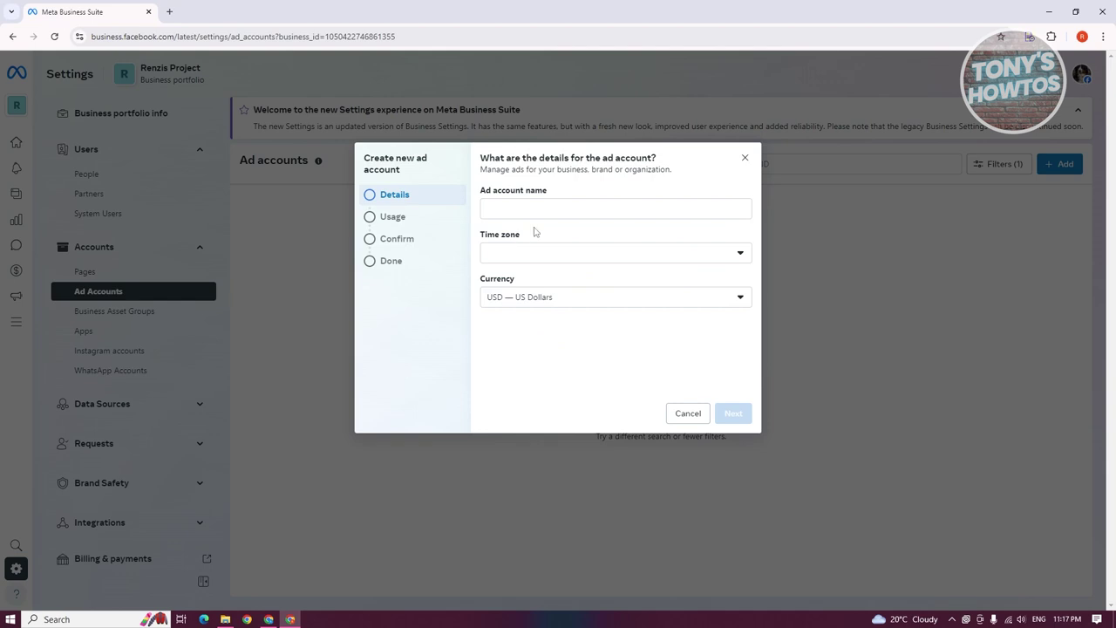
pyautogui.click(550, 206)
pyautogui.write('renzis Project ad account')
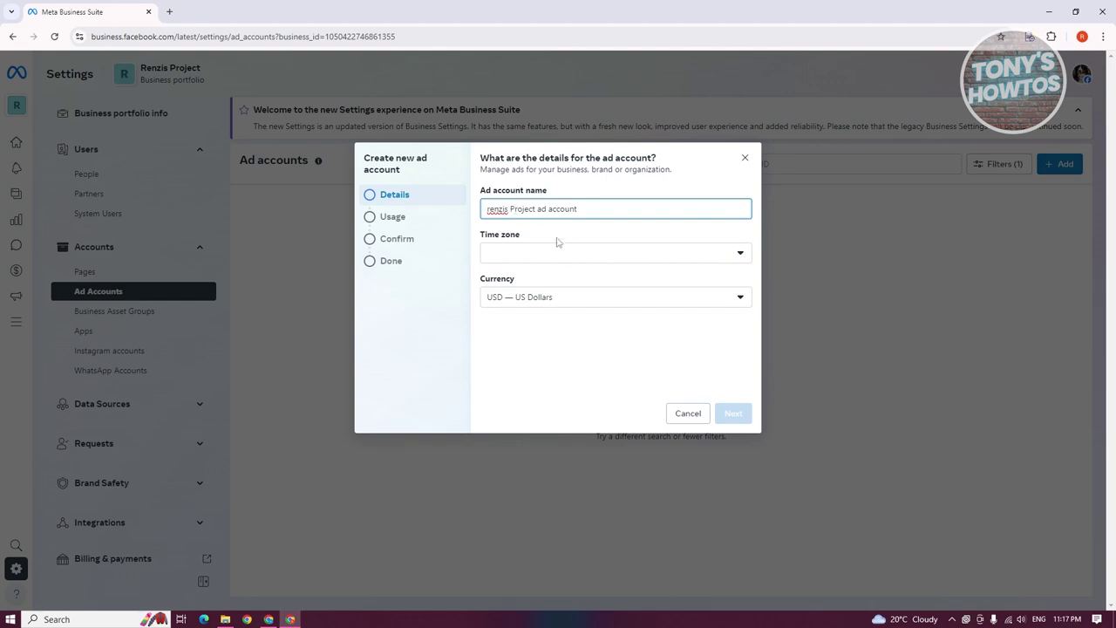
# - Set the ad account's time zone to Australia/Brisbane
pyautogui.click(581, 252)
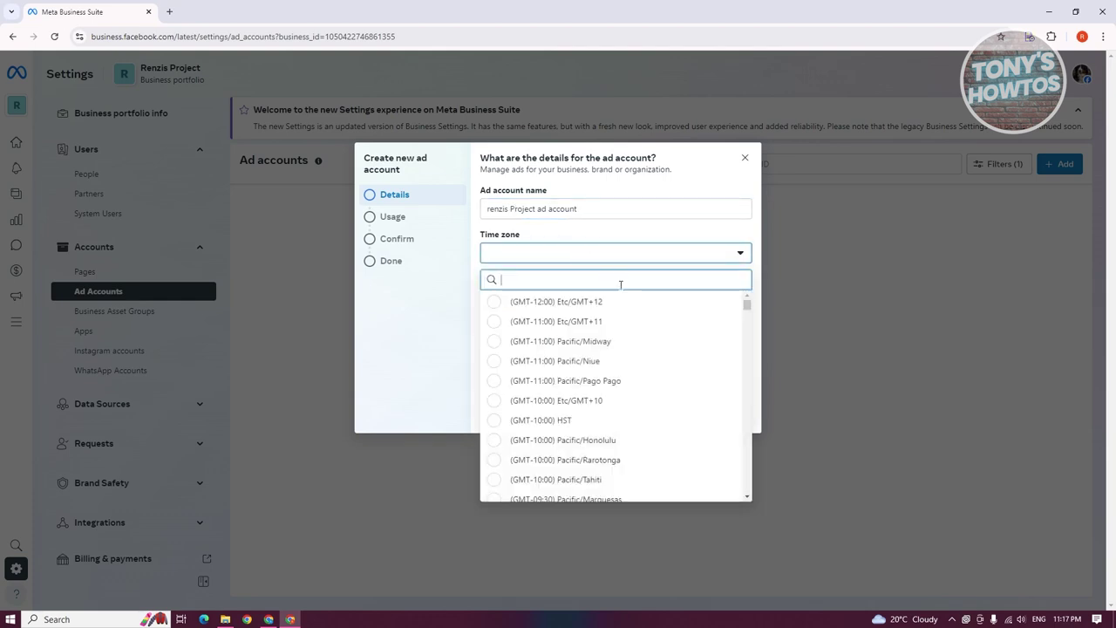
pyautogui.scroll(-3, 641, 318)
pyautogui.scroll(-6, 659, 358)
pyautogui.scroll(-8, 654, 370)
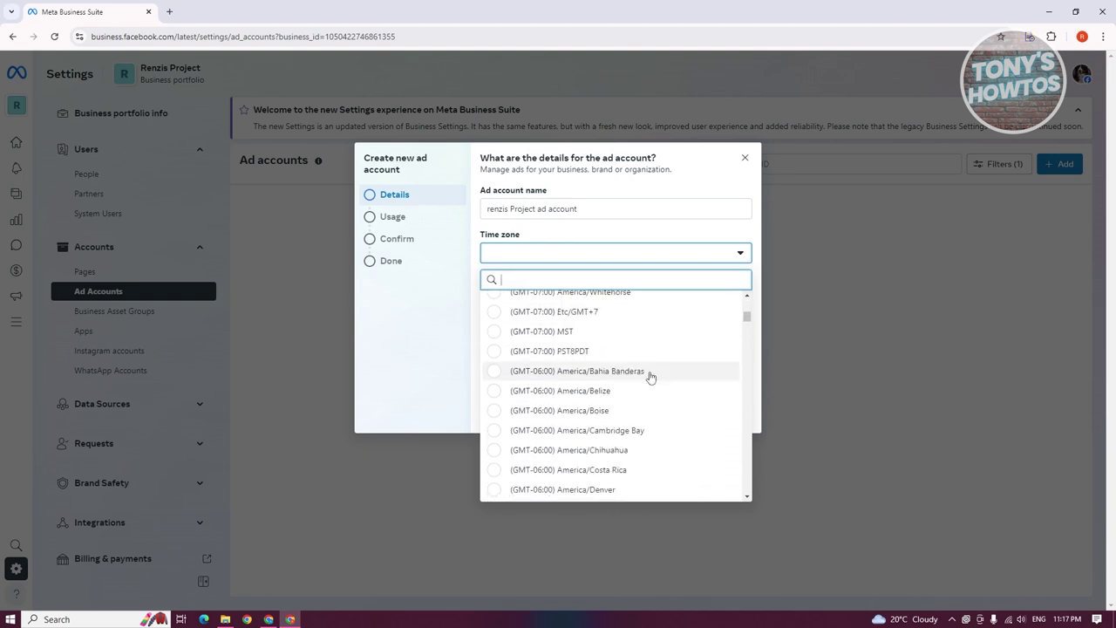
pyautogui.write('br')
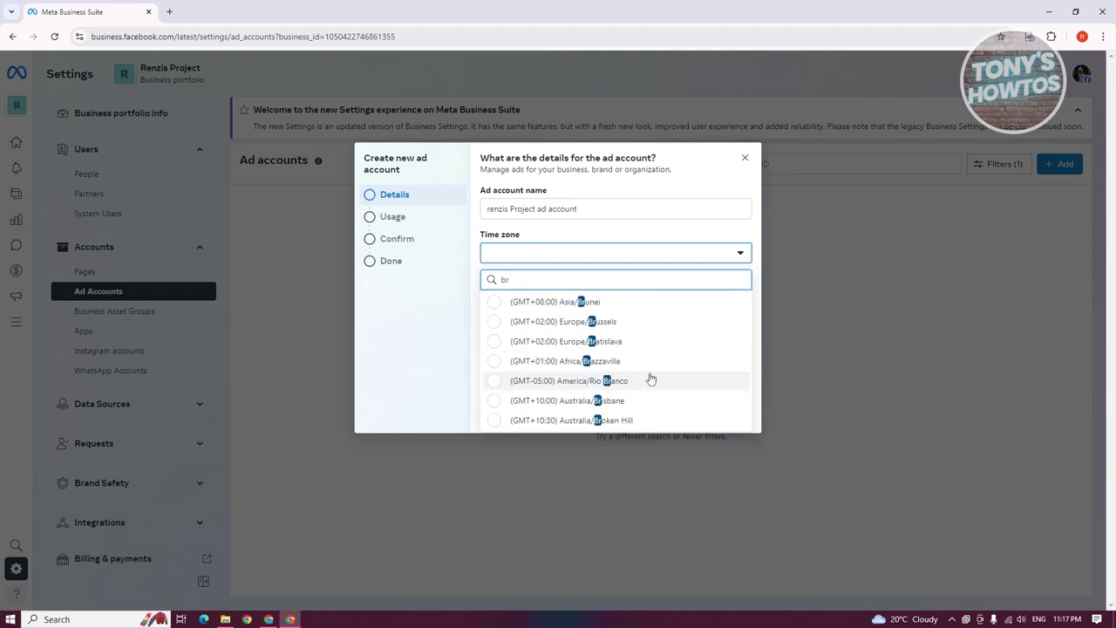
pyautogui.click(615, 401)
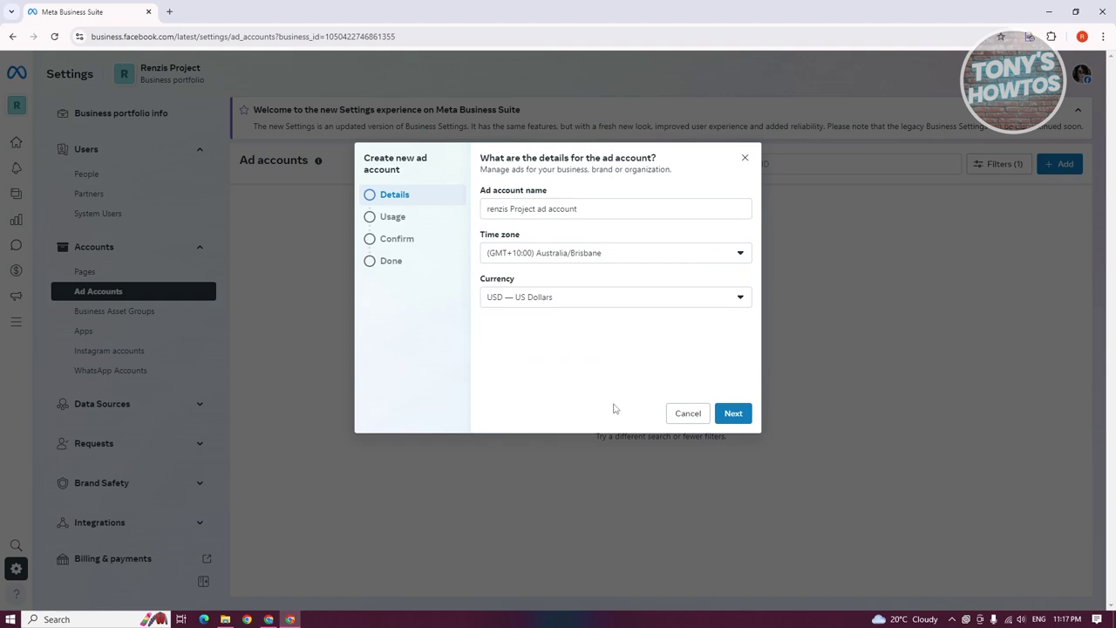
# - Set the currency to AUD — Australian Dollar and continue to the usage question
pyautogui.click(571, 301)
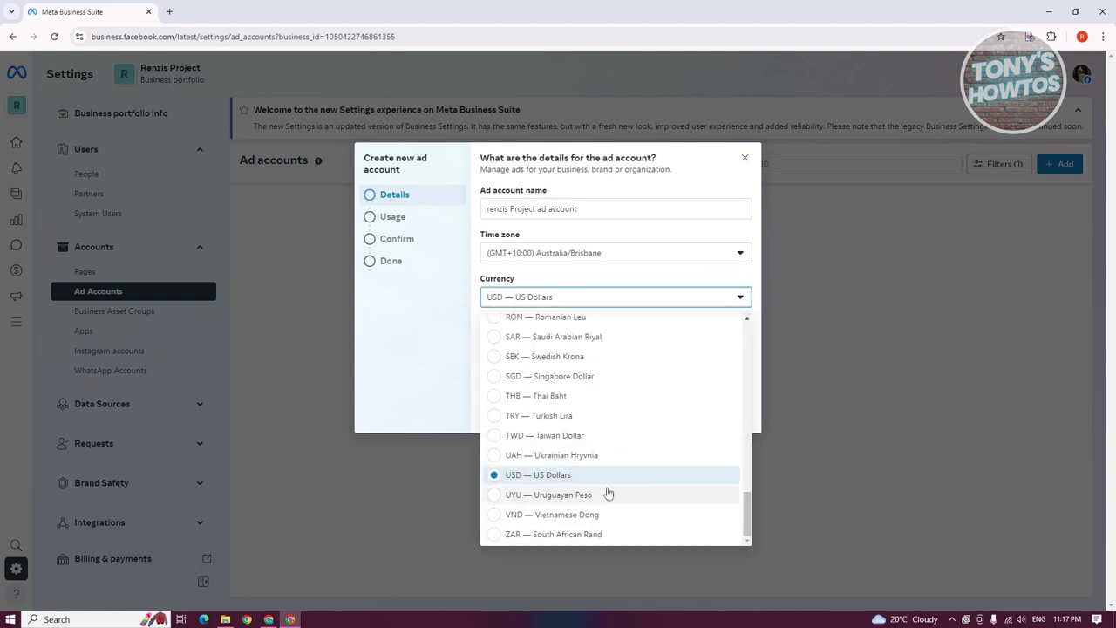
pyautogui.press('a')
pyautogui.press('u')
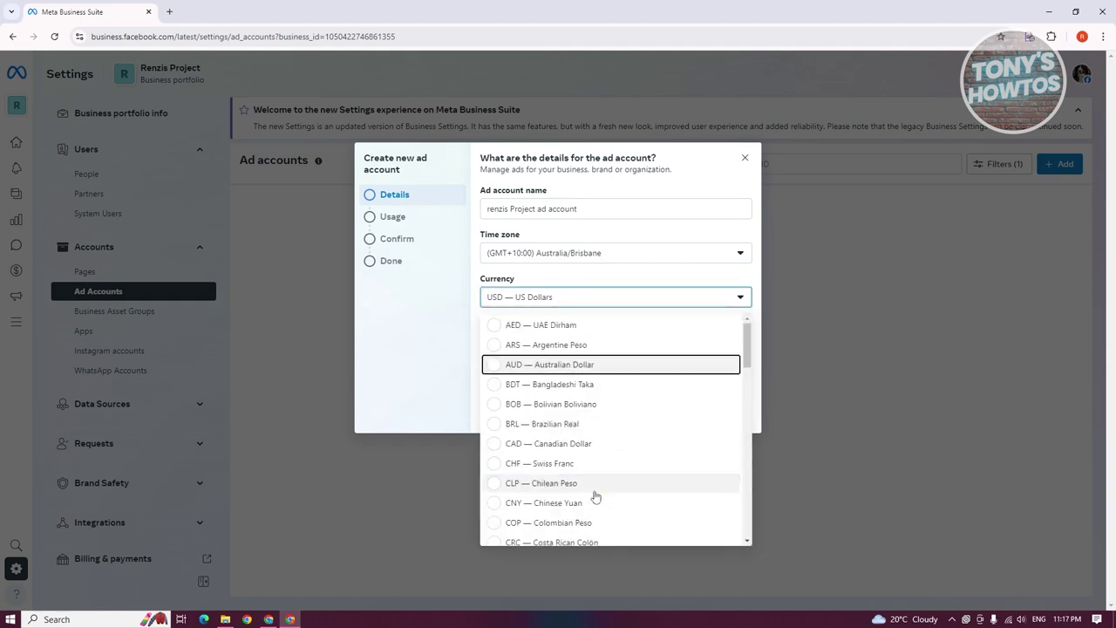
pyautogui.click(572, 367)
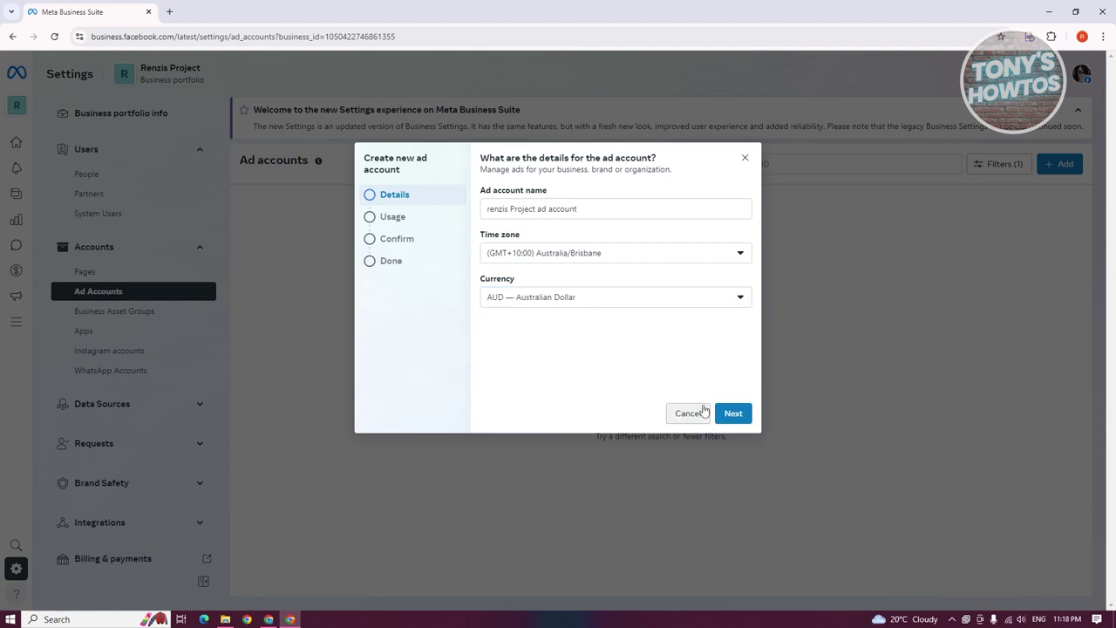
pyautogui.click(733, 415)
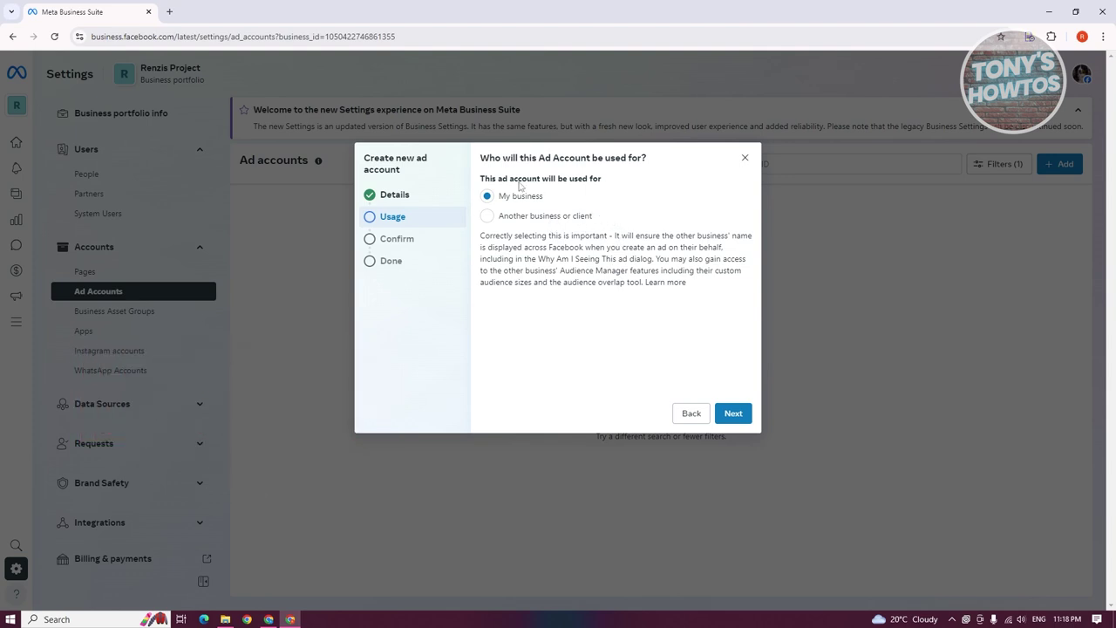
# - Mark the ad account as for my business, accept the terms, and create it
pyautogui.click(734, 413)
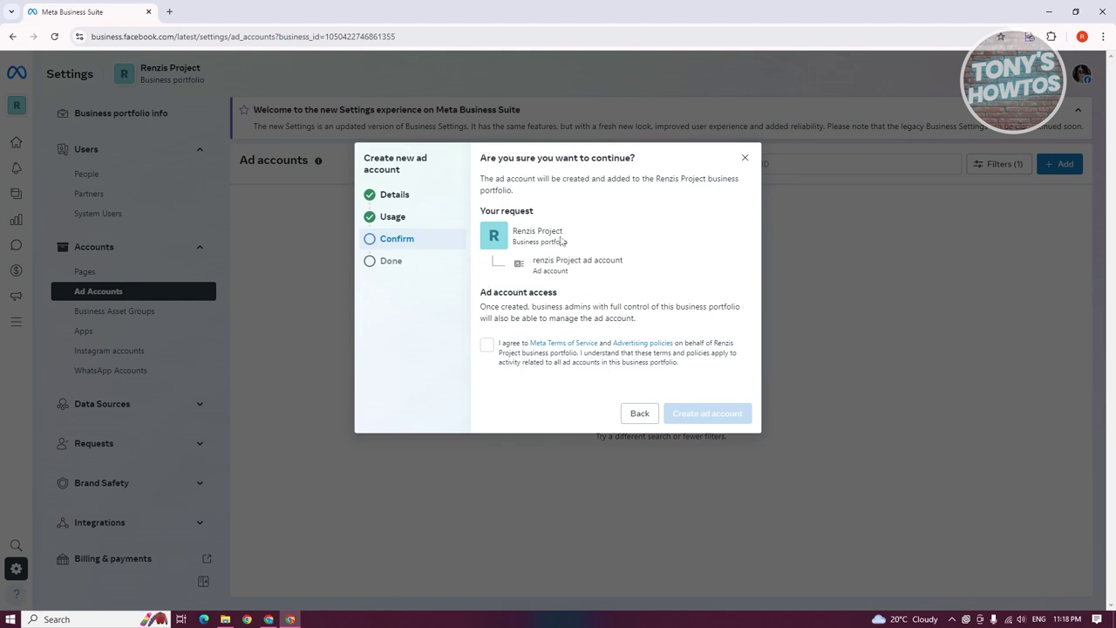
pyautogui.click(487, 345)
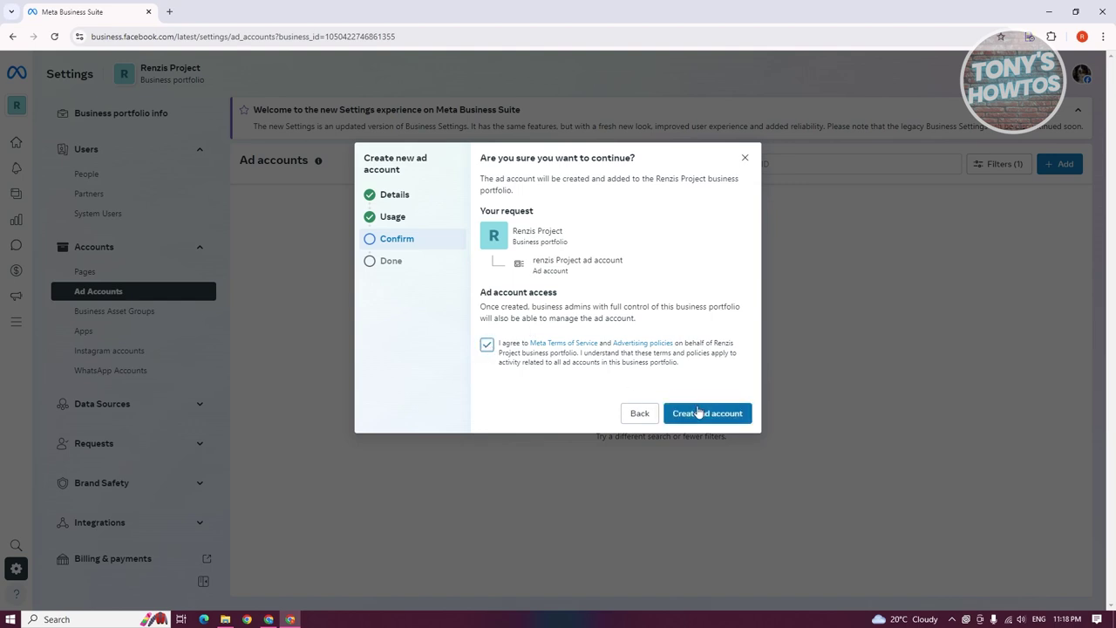
pyautogui.click(698, 416)
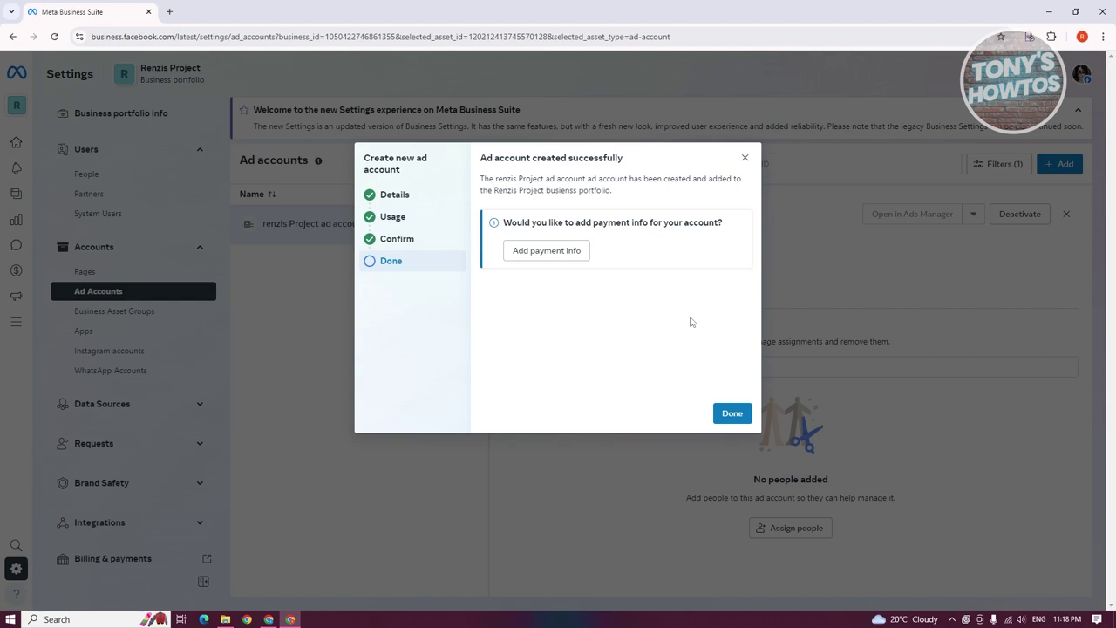
pyautogui.click(537, 252)
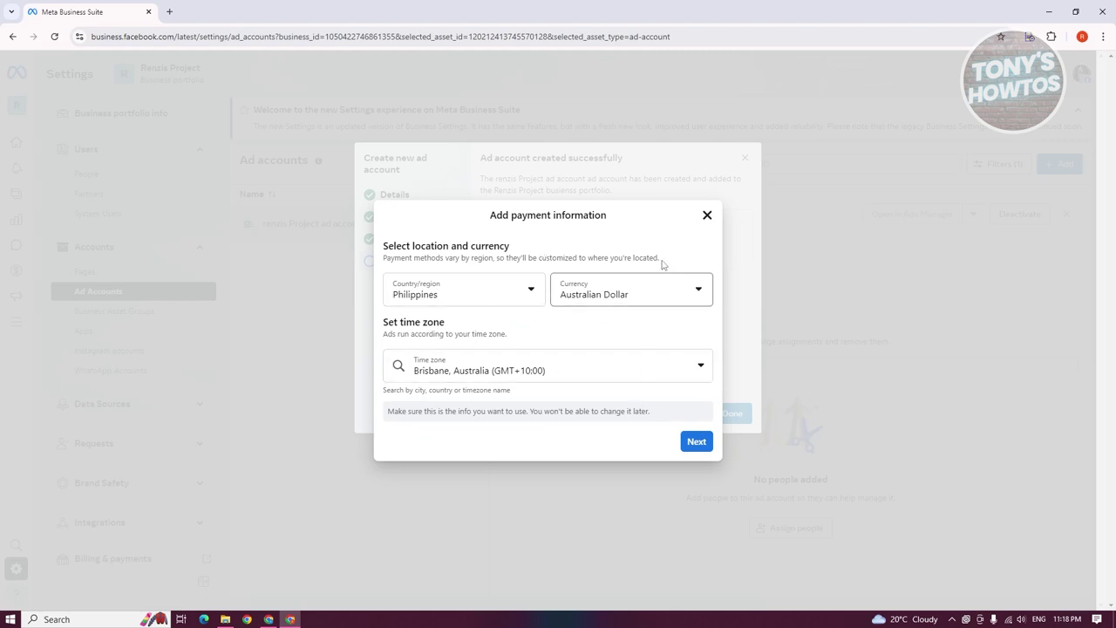
# - Accept Philippines, AUD and Brisbane for payment, then close the payment information dialog
pyautogui.click(697, 444)
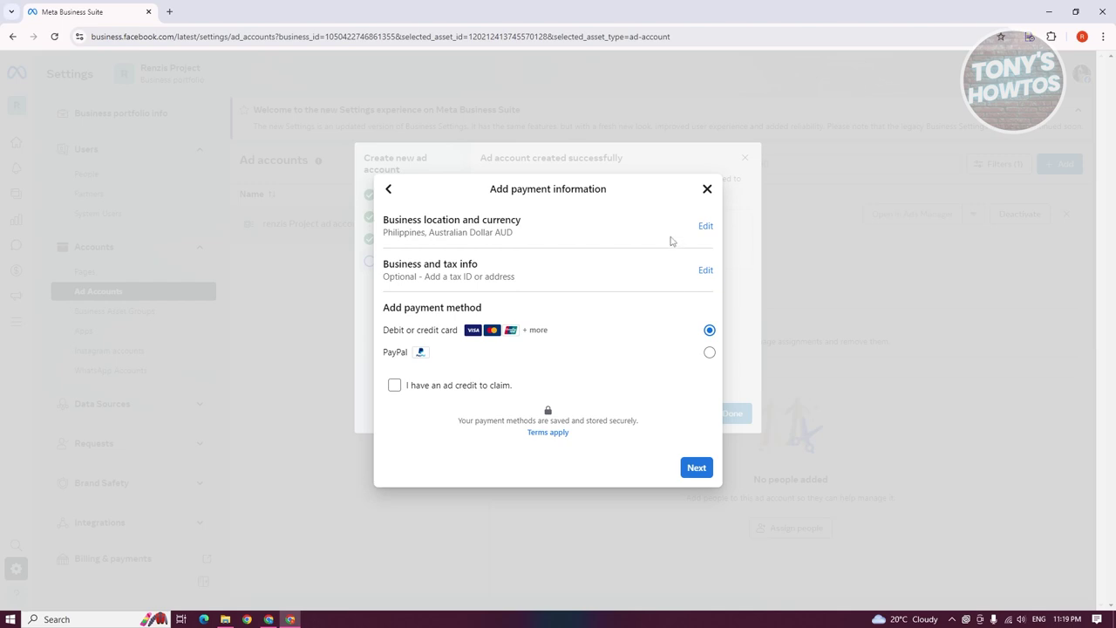
pyautogui.click(707, 189)
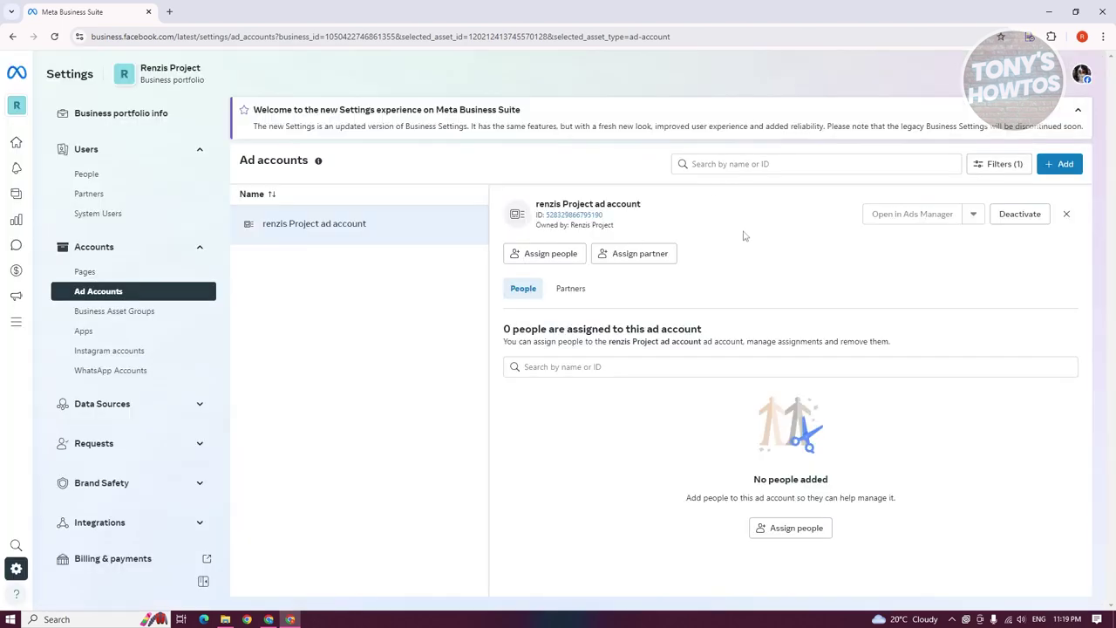